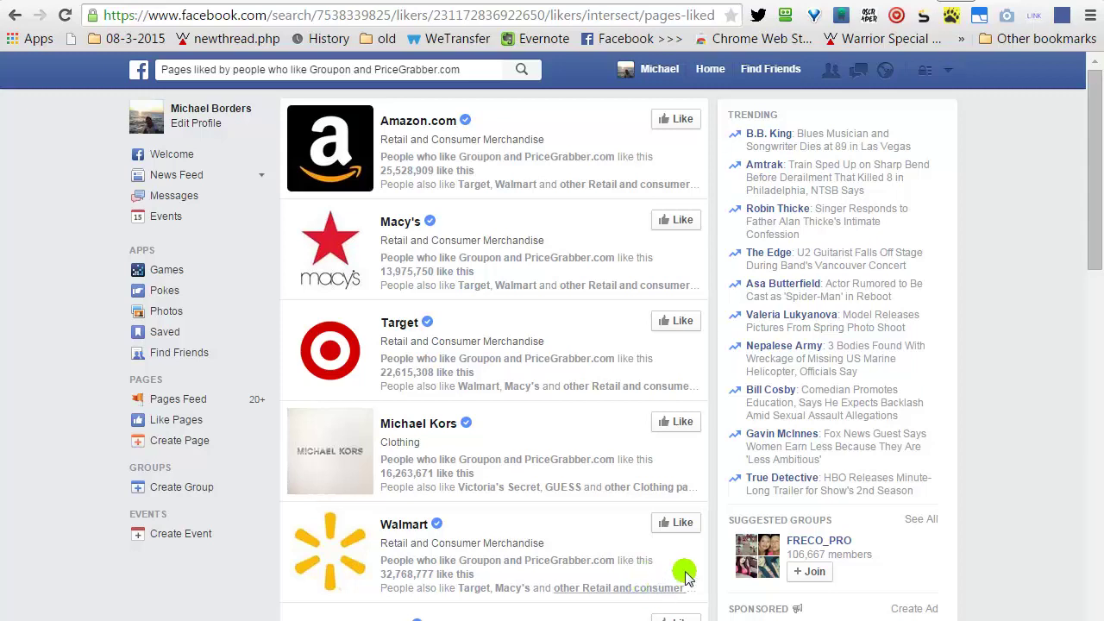
# - Collect page names from the Groupon and PriceGrabber.com search results with the Interests.pro extension, and stop the collection
pyautogui.click(896, 16)
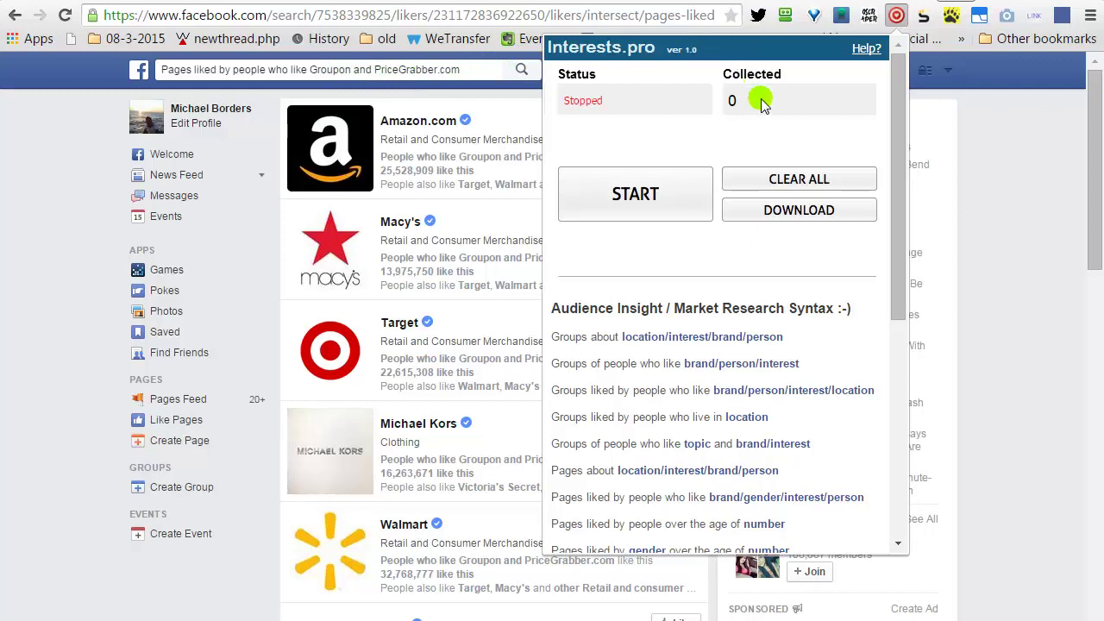
pyautogui.click(895, 15)
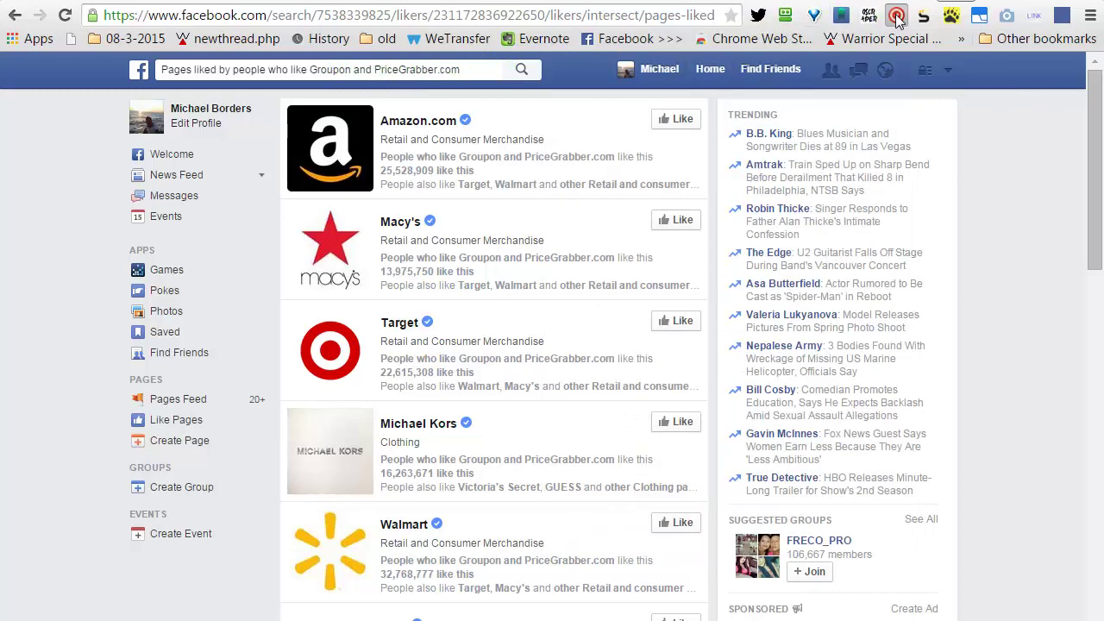
pyautogui.click(896, 16)
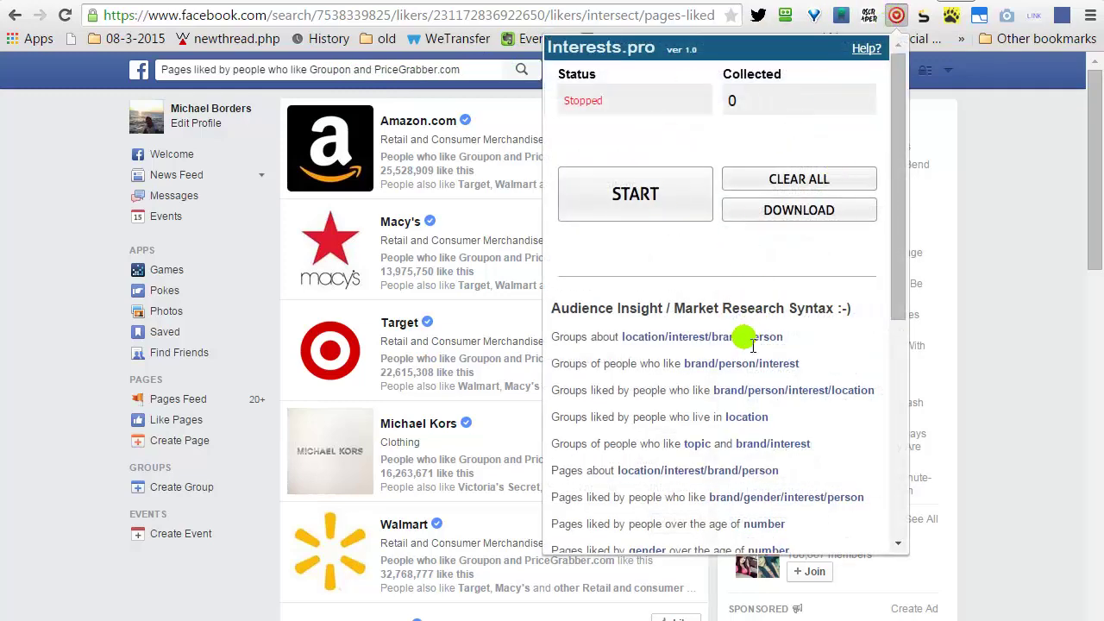
pyautogui.click(634, 195)
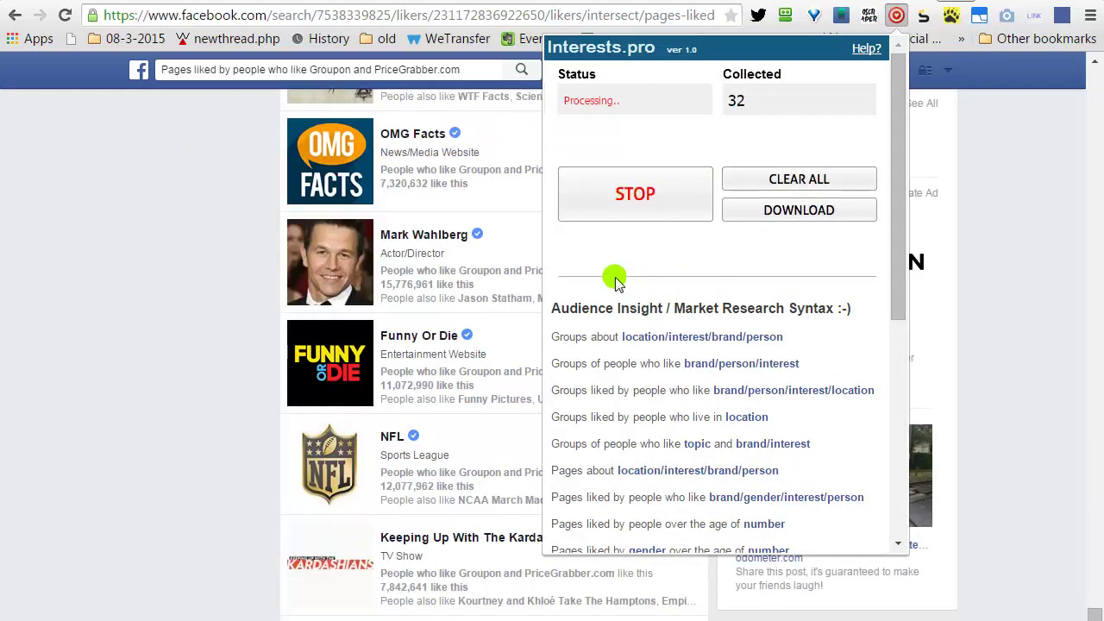
pyautogui.click(649, 195)
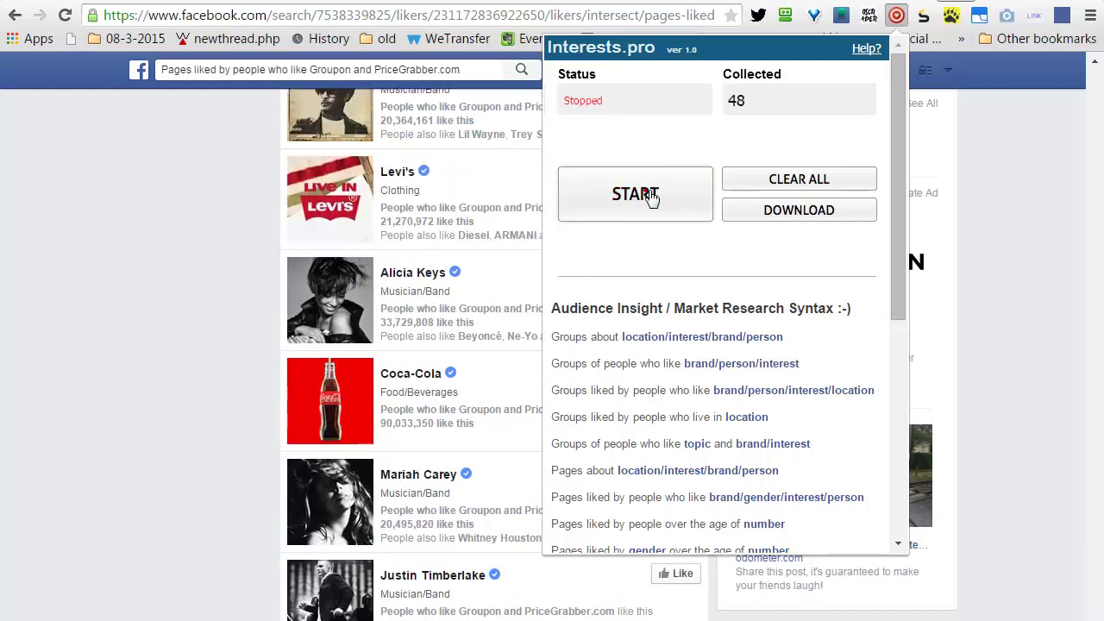
# - Download the collected page names as a text file and copy its entire comma-separated list from Notepad++
pyautogui.click(764, 214)
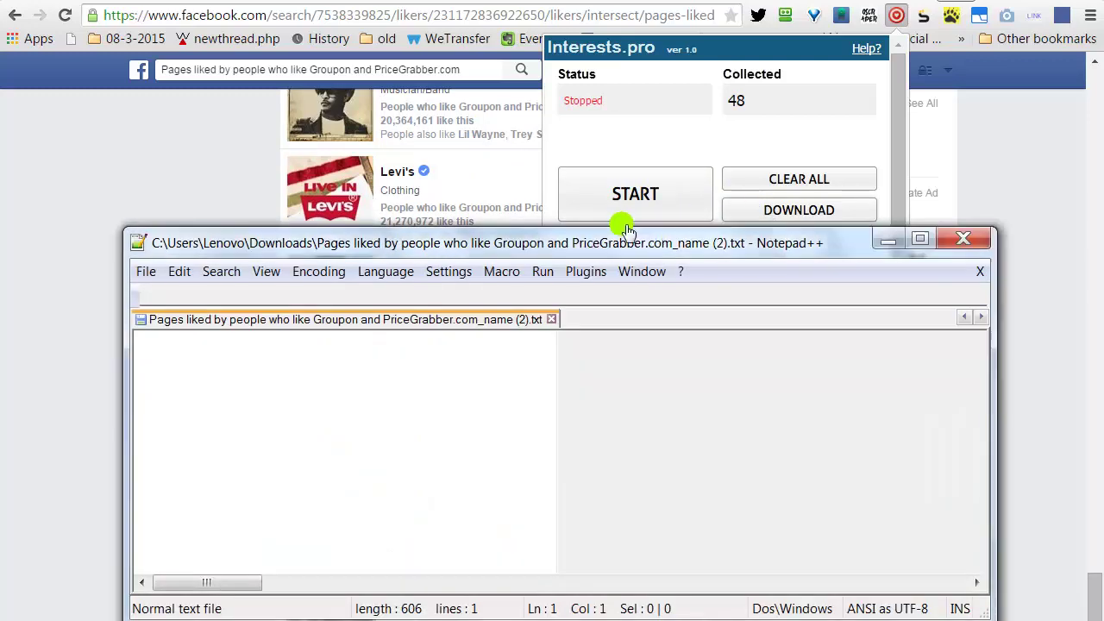
pyautogui.moveTo(551, 240); pyautogui.dragTo(558, 178)
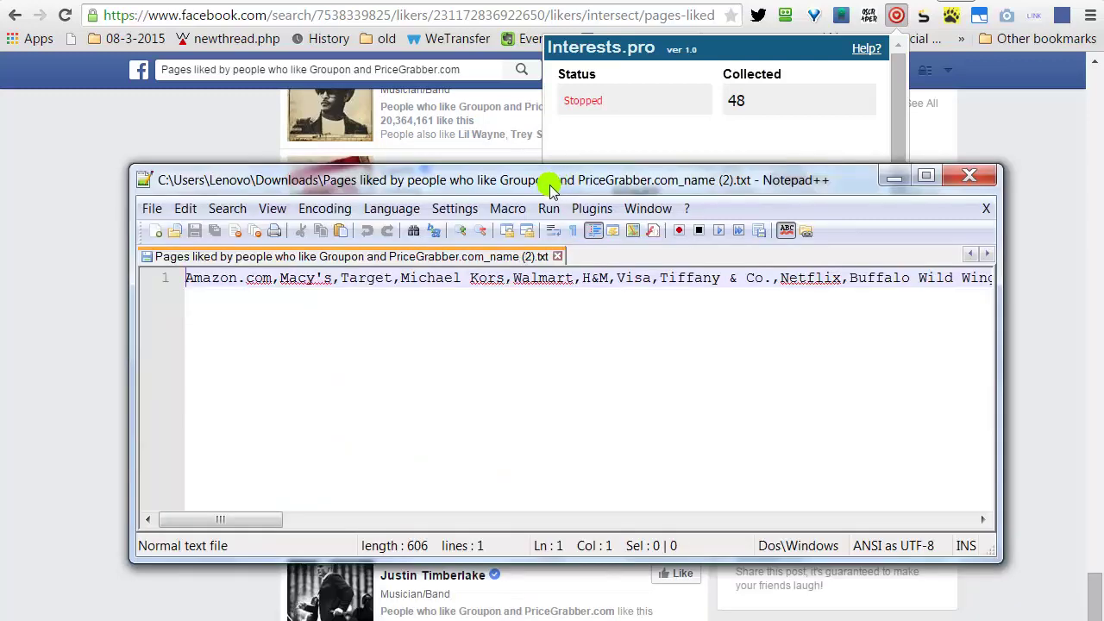
pyautogui.tripleClick(496, 284)
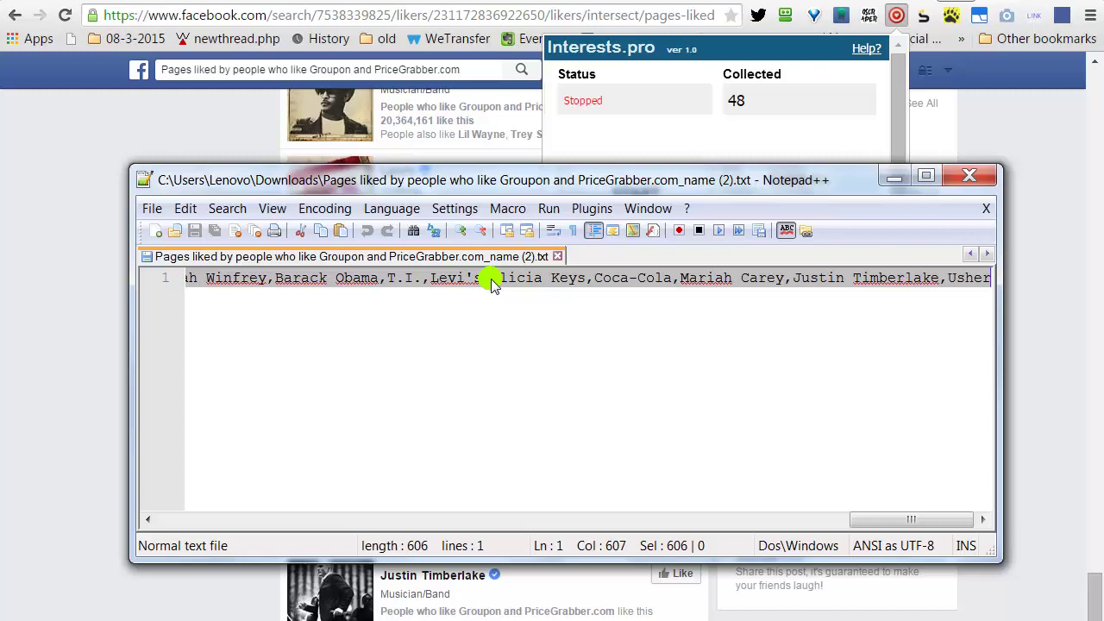
pyautogui.rightClick(552, 280)
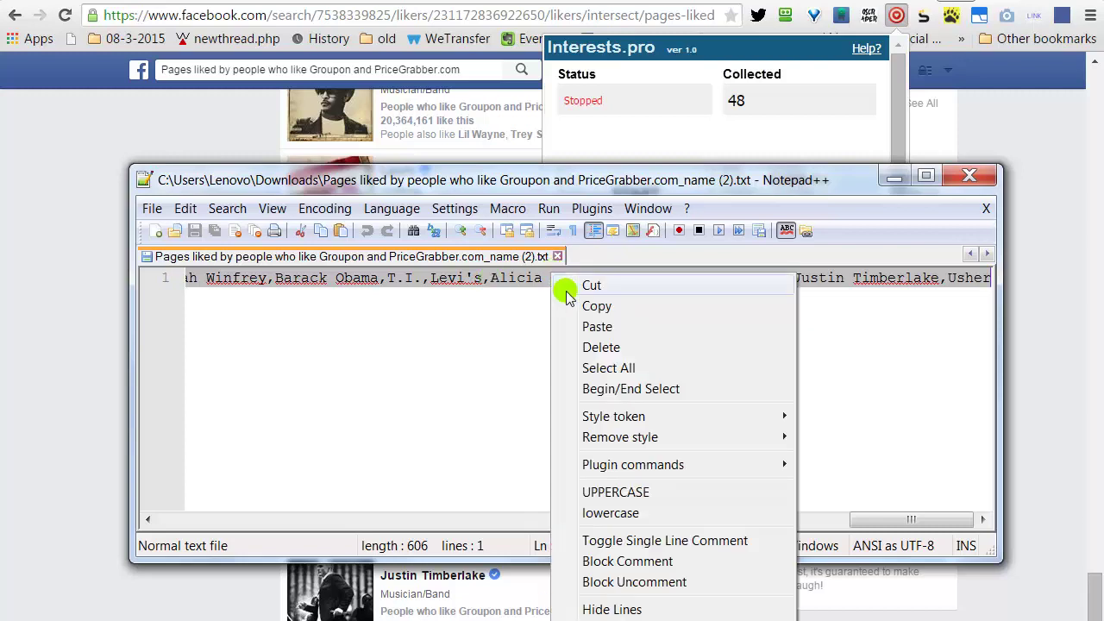
pyautogui.click(576, 306)
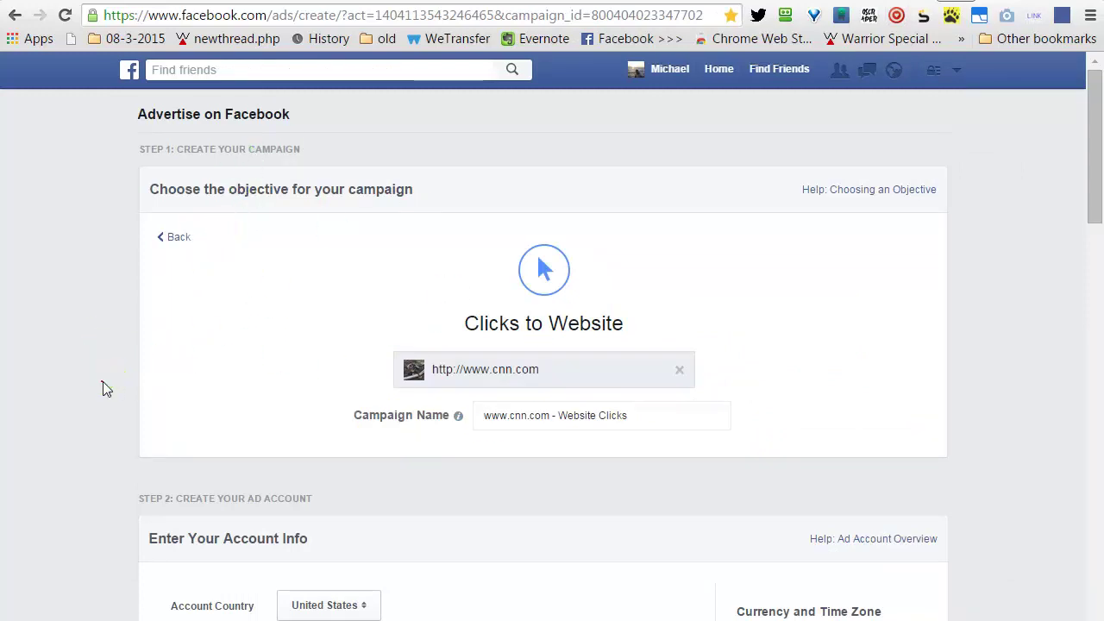
# - Paste the copied list of page names into the Interests targeting of the Facebook ad set
pyautogui.scroll(-8, 105, 385)
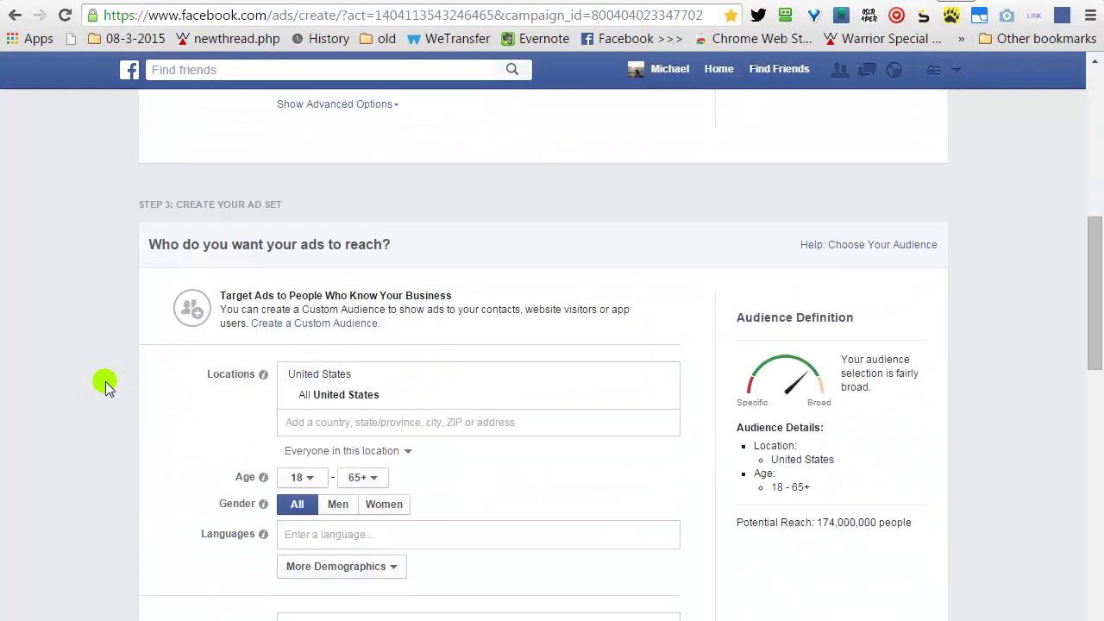
pyautogui.scroll(-2, 104, 385)
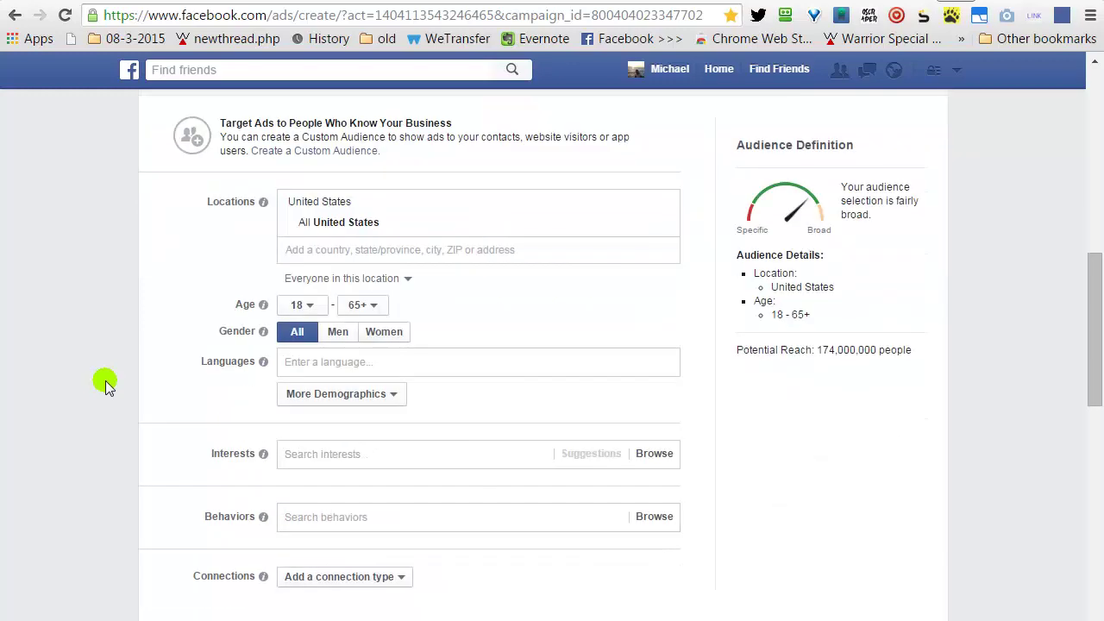
pyautogui.click(287, 453)
pyautogui.rightClick(288, 457)
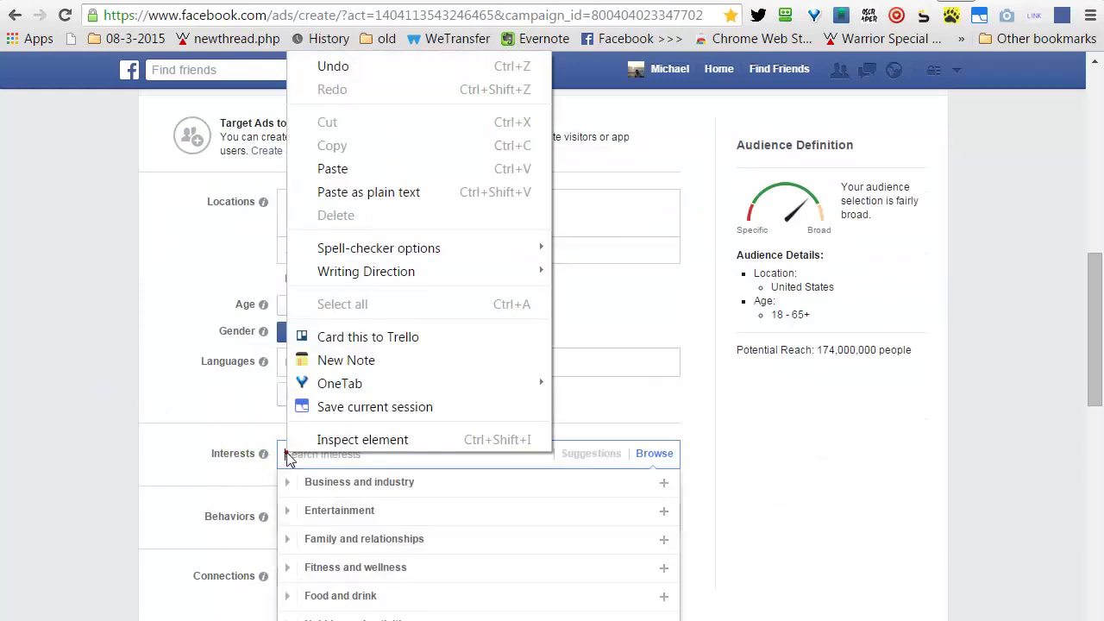
pyautogui.click(347, 171)
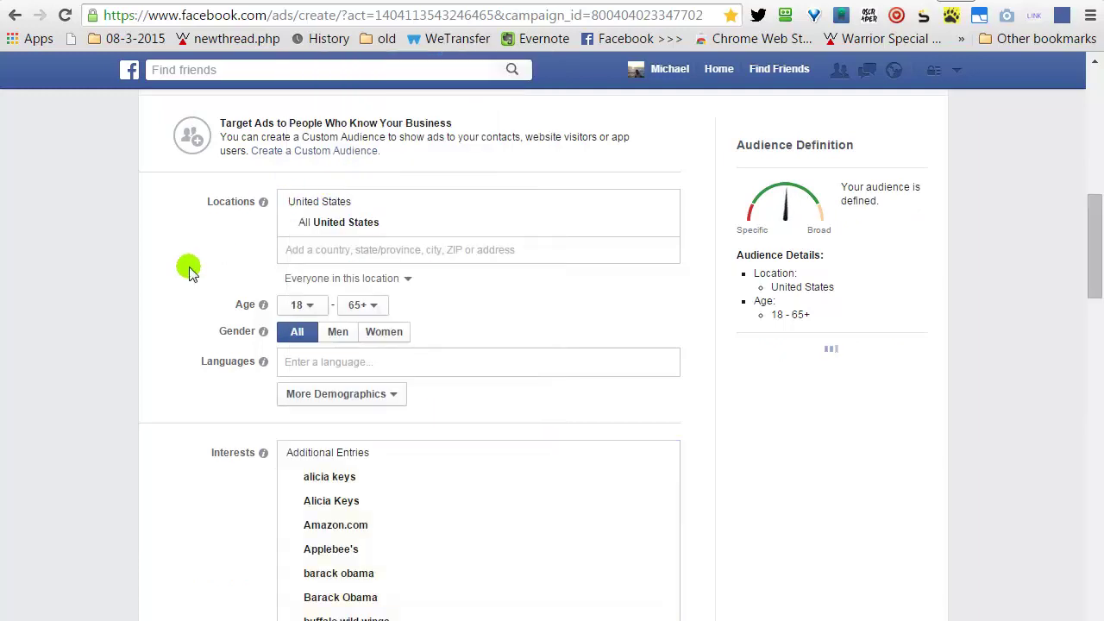
pyautogui.scroll(-2, 76, 328)
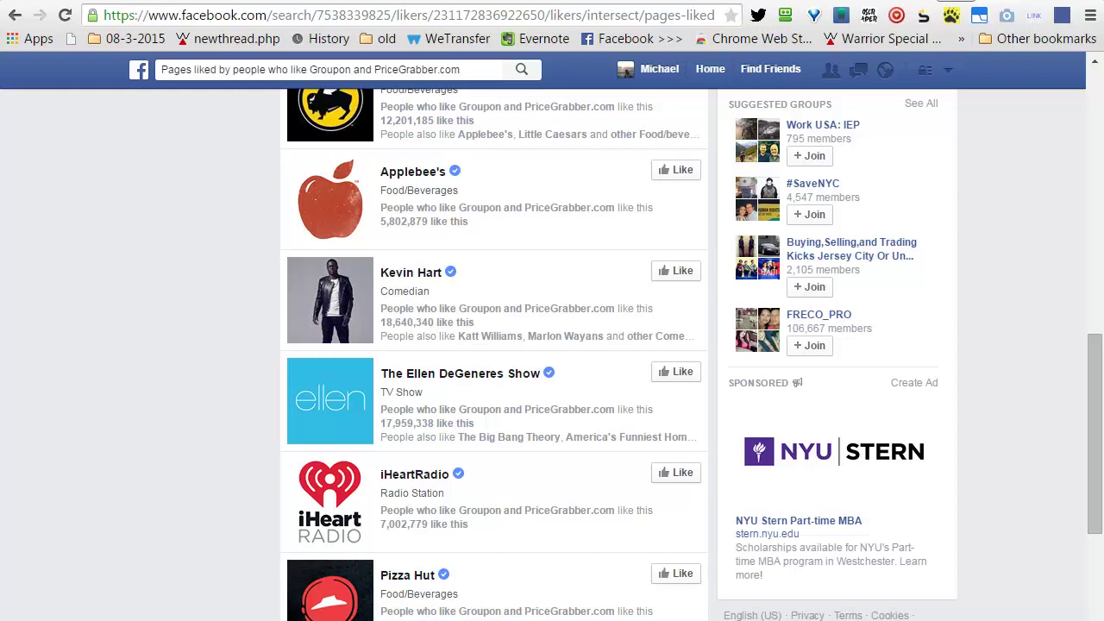
# - Search Facebook with the copied query "Pages about Alternative medicine" and show the full list of matching pages
pyautogui.rightClick(537, 480)
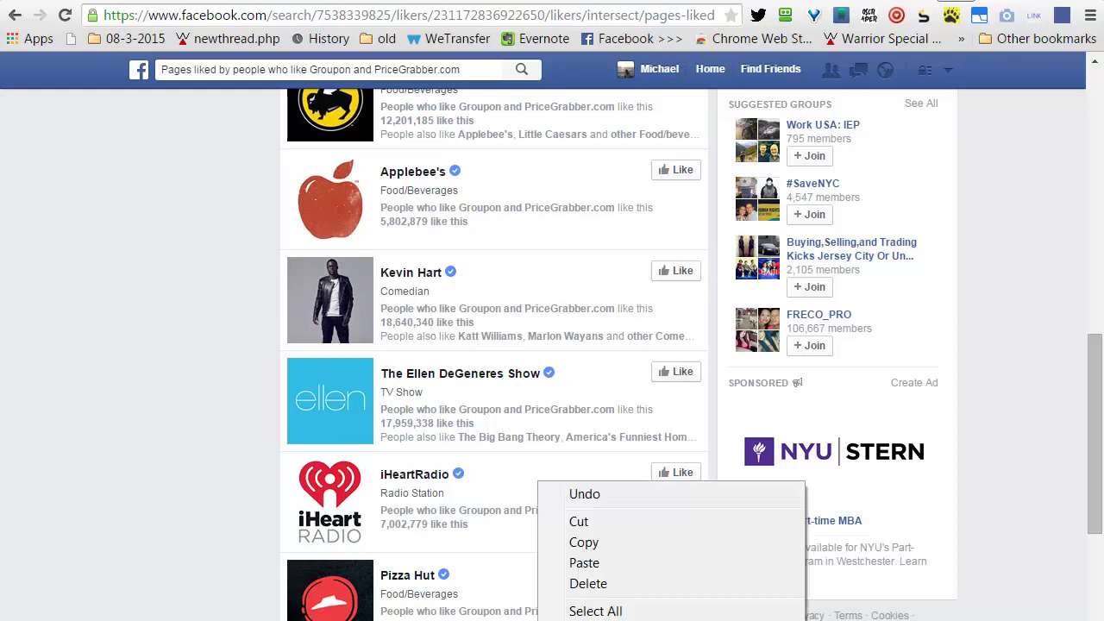
pyautogui.click(587, 545)
pyautogui.click(480, 69)
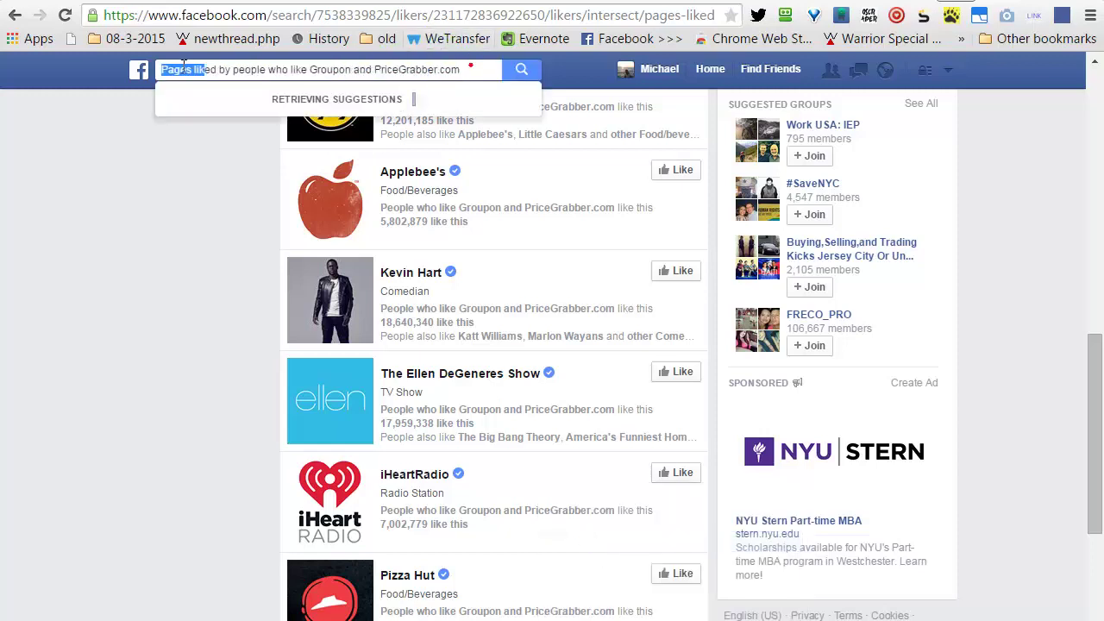
pyautogui.hotkey('ctrl', 'a')
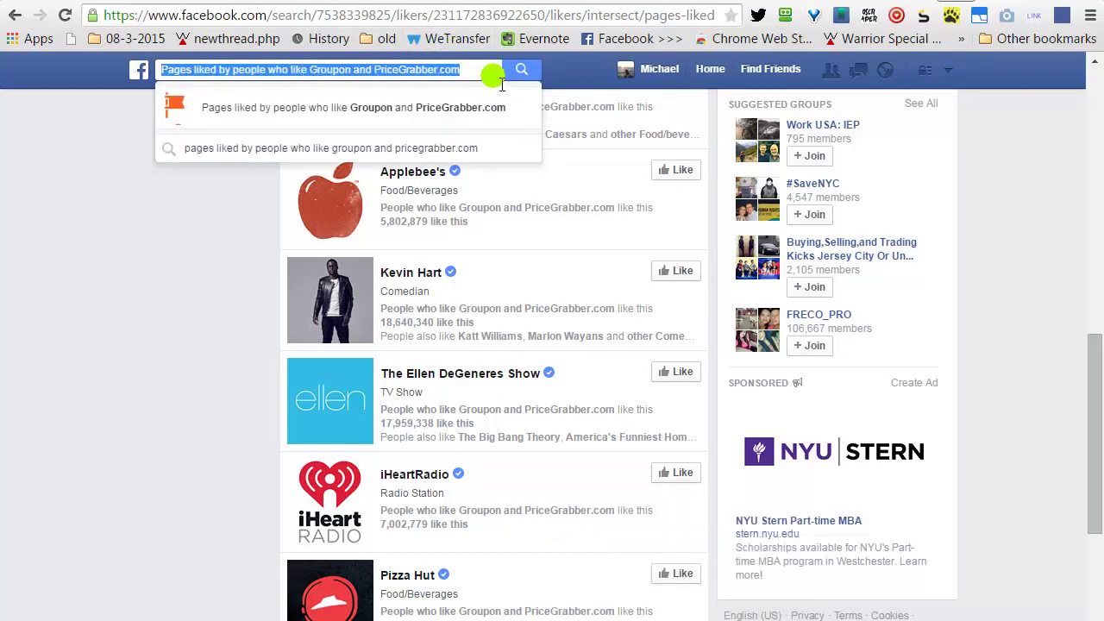
pyautogui.hotkey('ctrl', 'v')
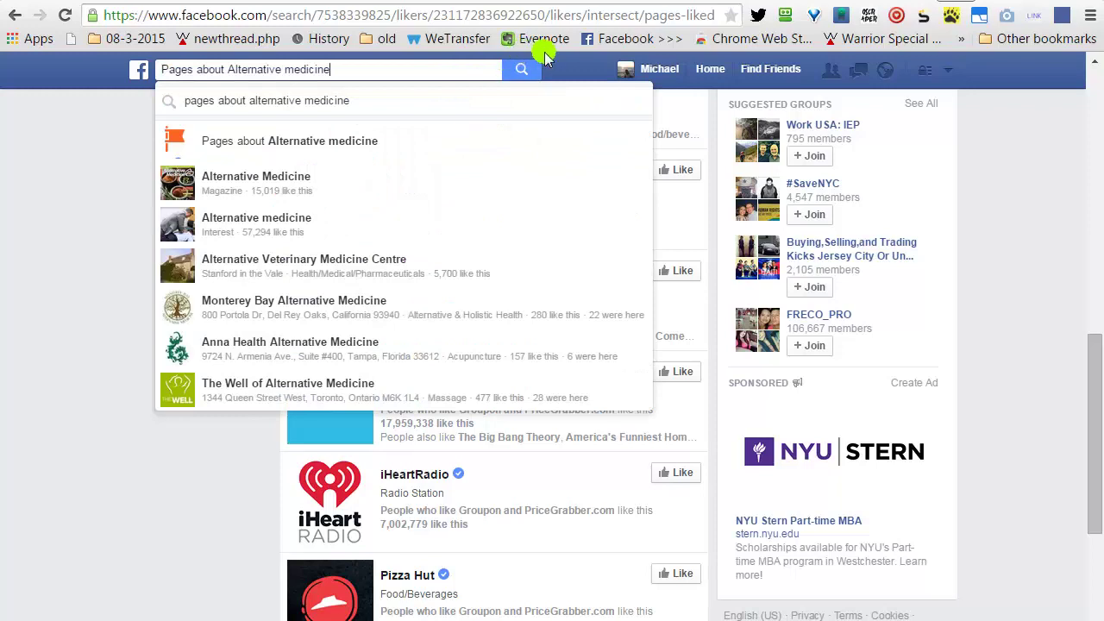
pyautogui.click(384, 104)
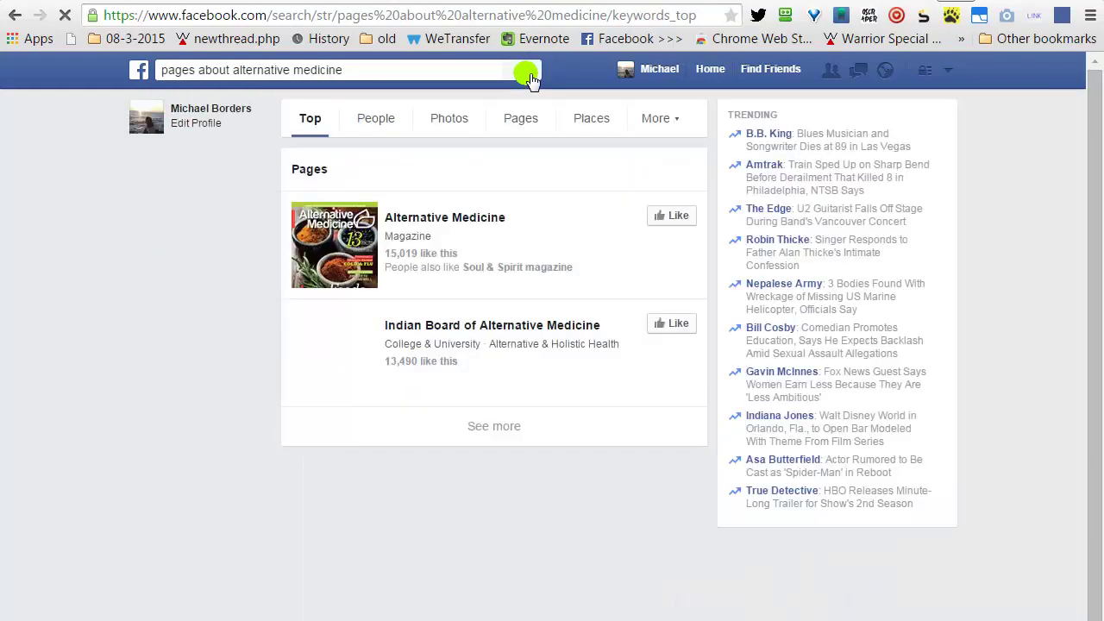
pyautogui.click(505, 424)
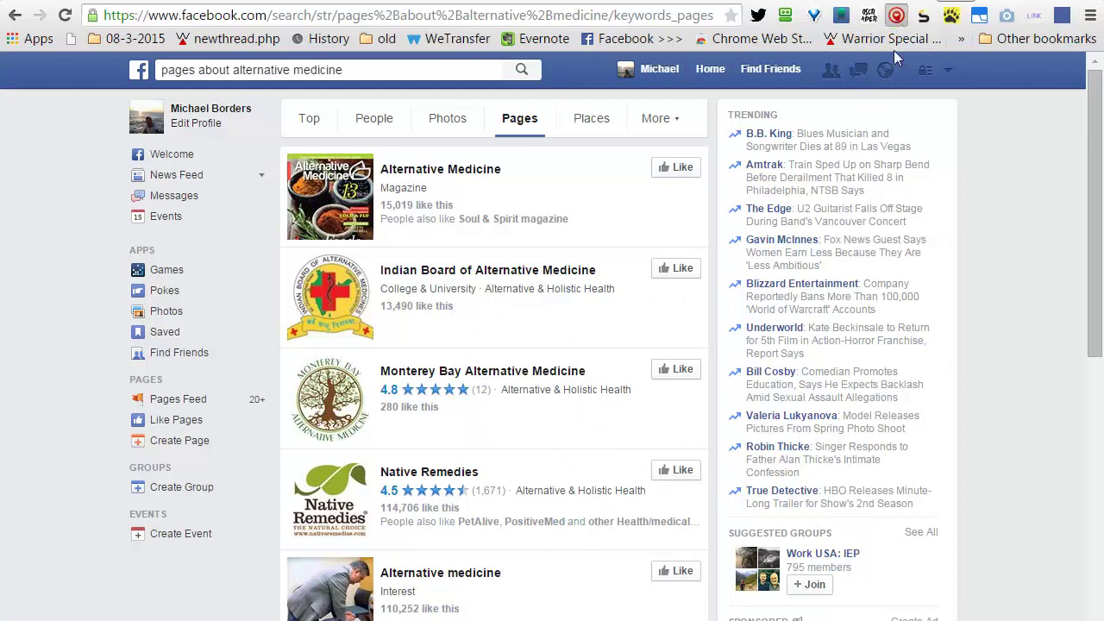
# - Collect the alternative medicine page names with the Interests.pro extension
pyautogui.click(896, 15)
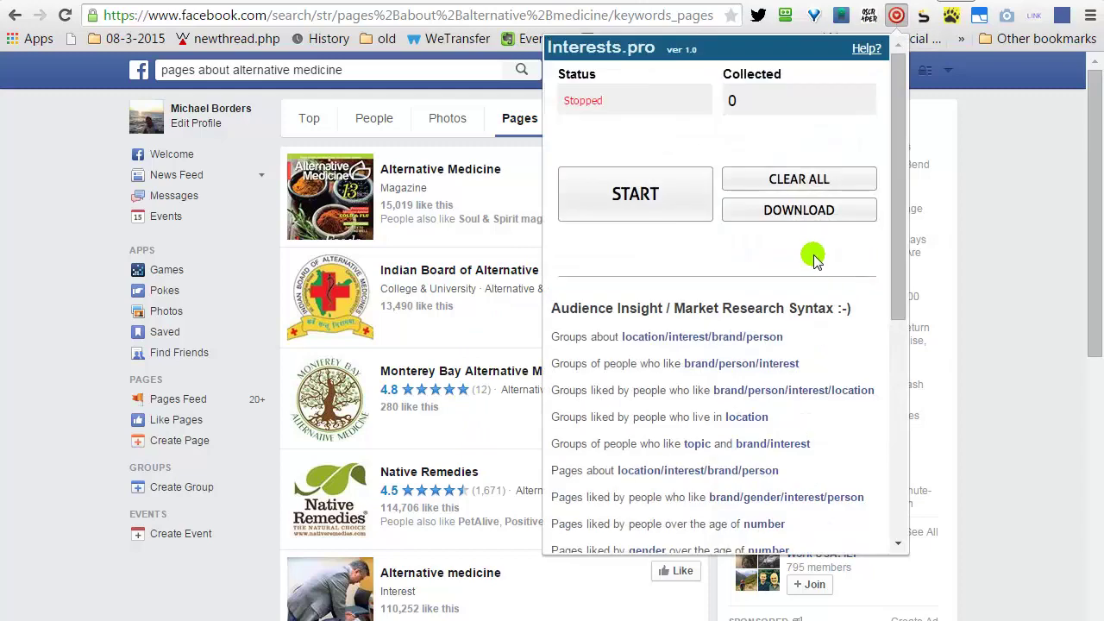
pyautogui.click(652, 198)
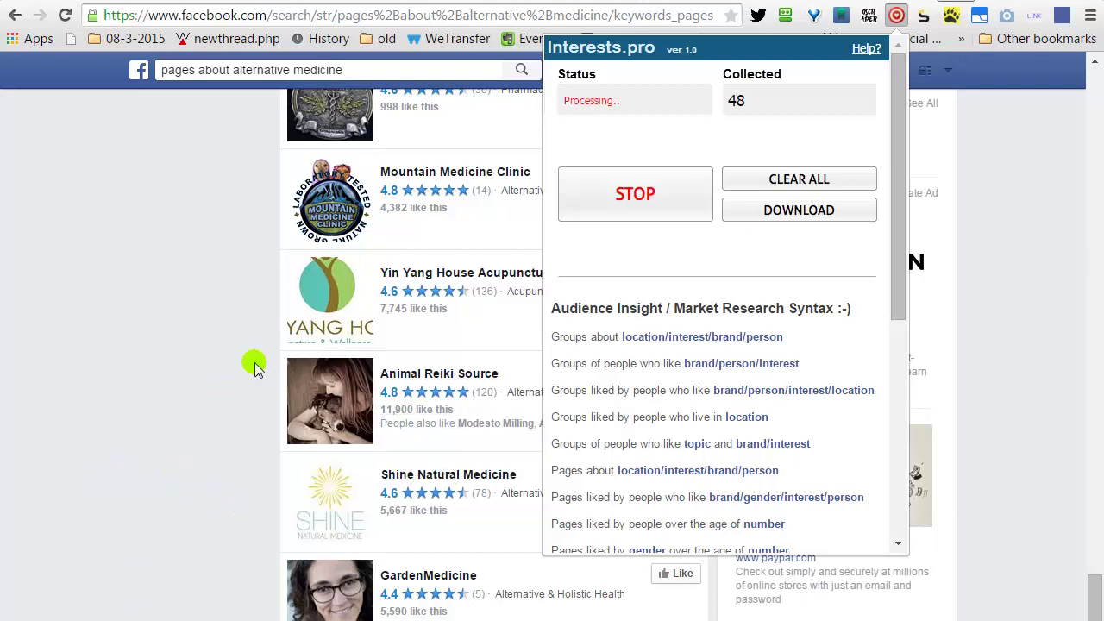
pyautogui.click(228, 355)
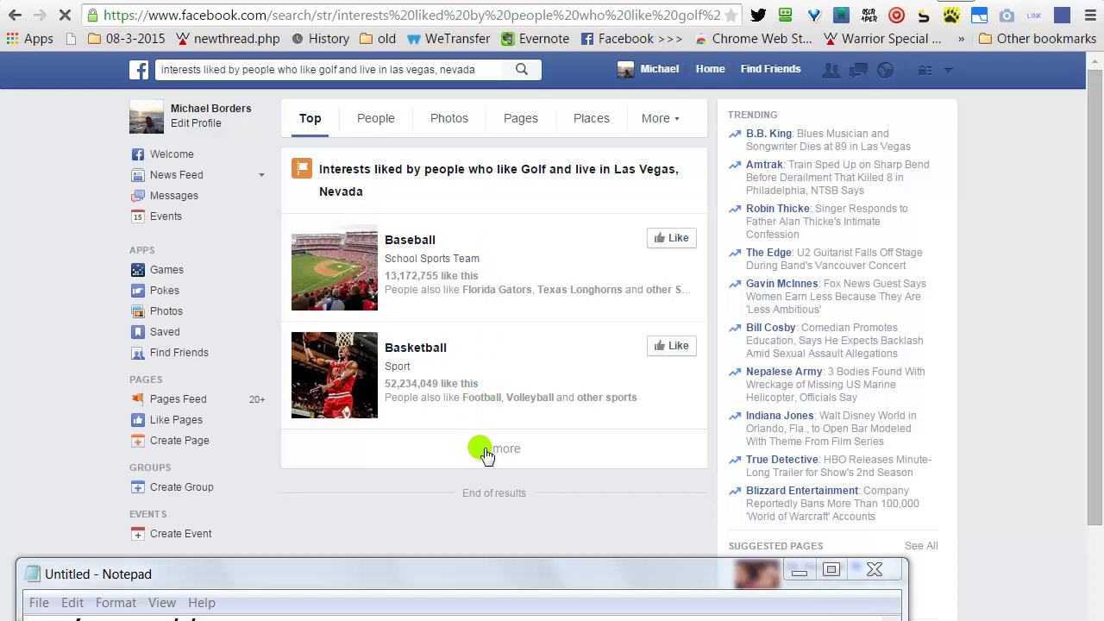
# - Show all interests liked by people who like Golf and live in Las Vegas, Nevada, and collect them with Interests.pro
pyautogui.click(491, 448)
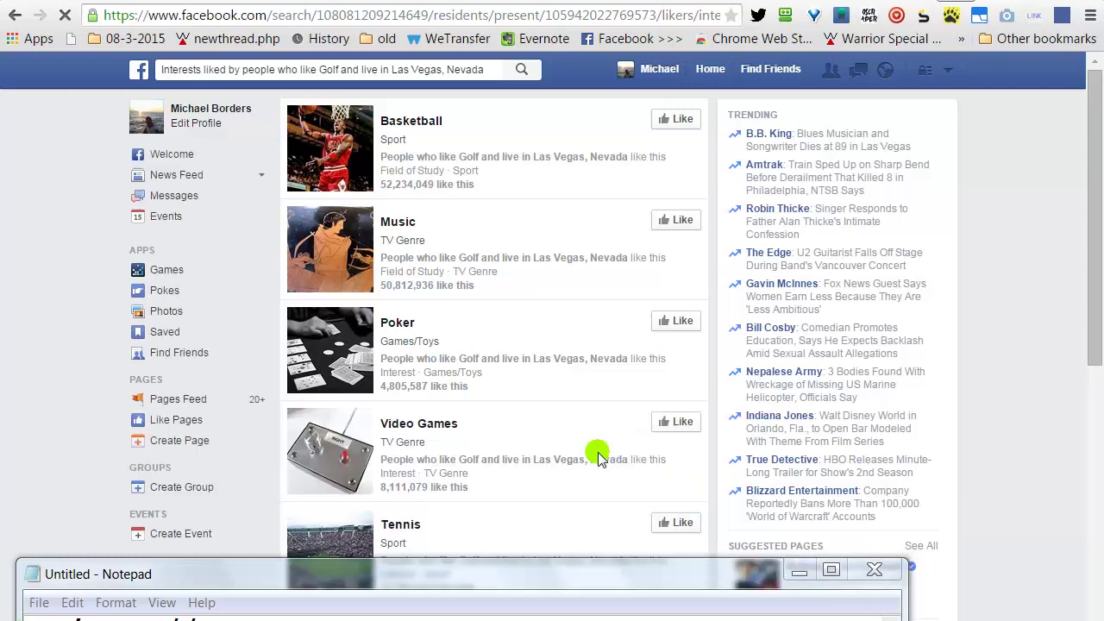
pyautogui.click(895, 14)
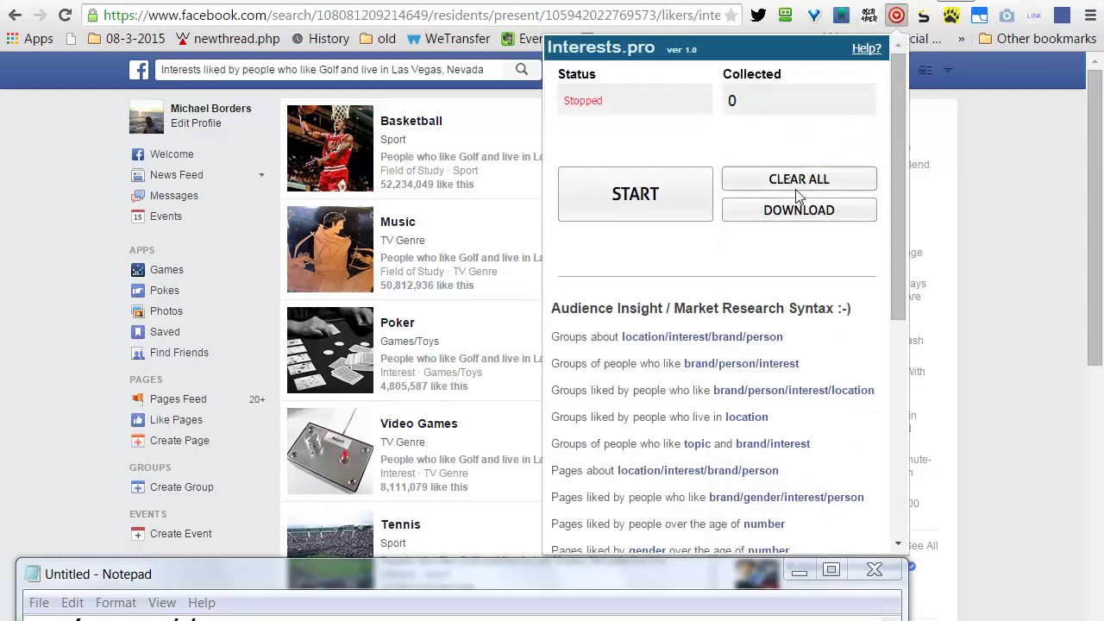
pyautogui.click(798, 179)
pyautogui.click(758, 326)
pyautogui.click(650, 194)
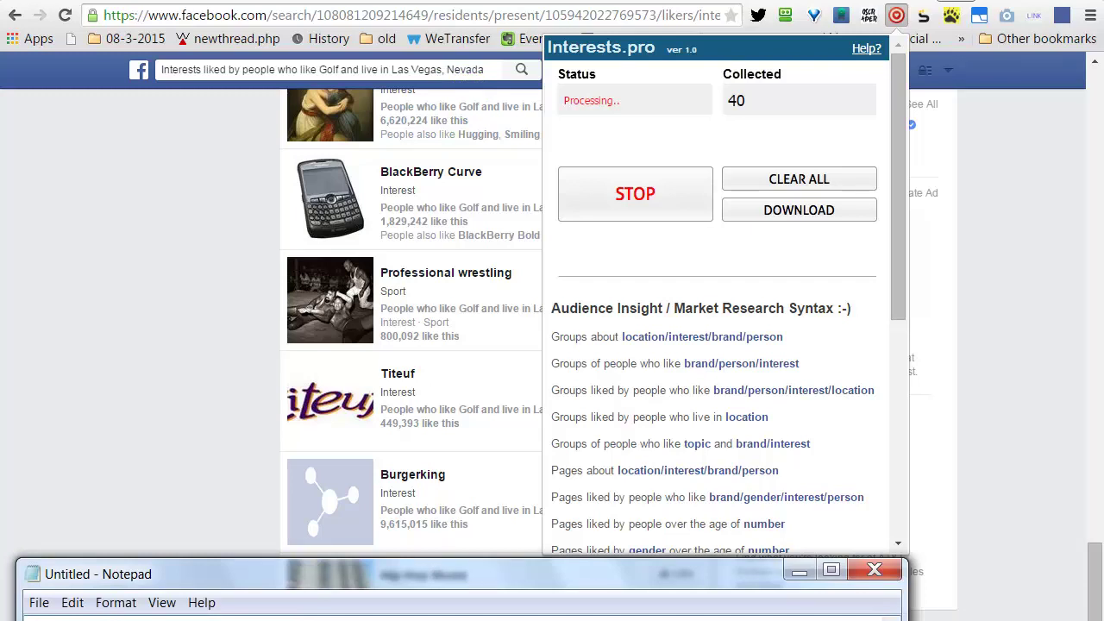
# - Copy the query "Apps used by people who like Tinder" from Notepad and search Facebook for it
pyautogui.rightClick(57, 617)
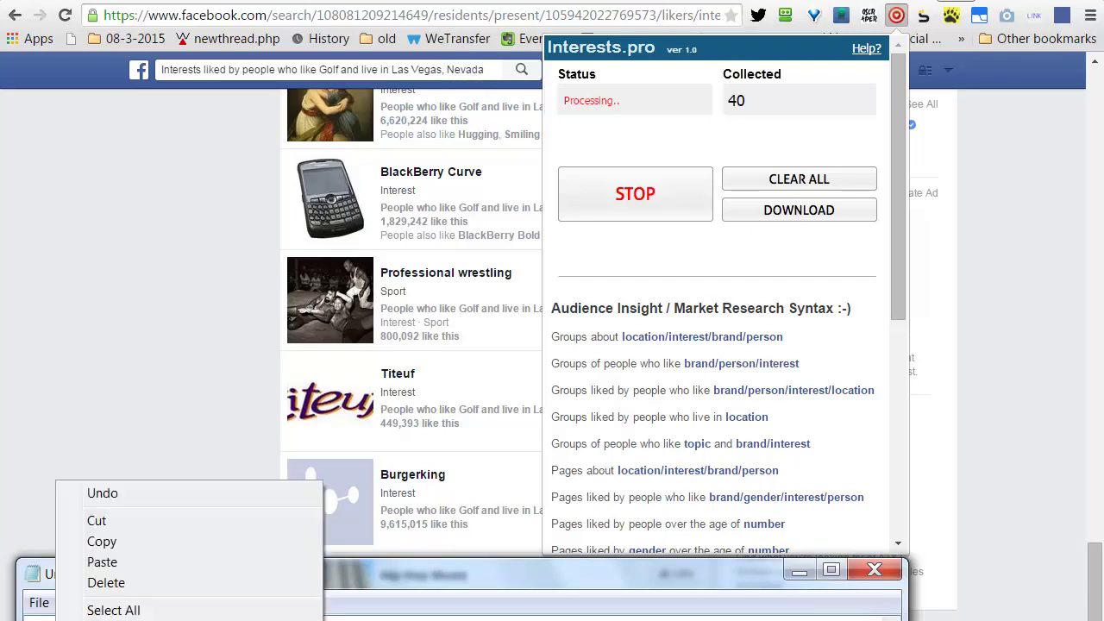
pyautogui.click(146, 542)
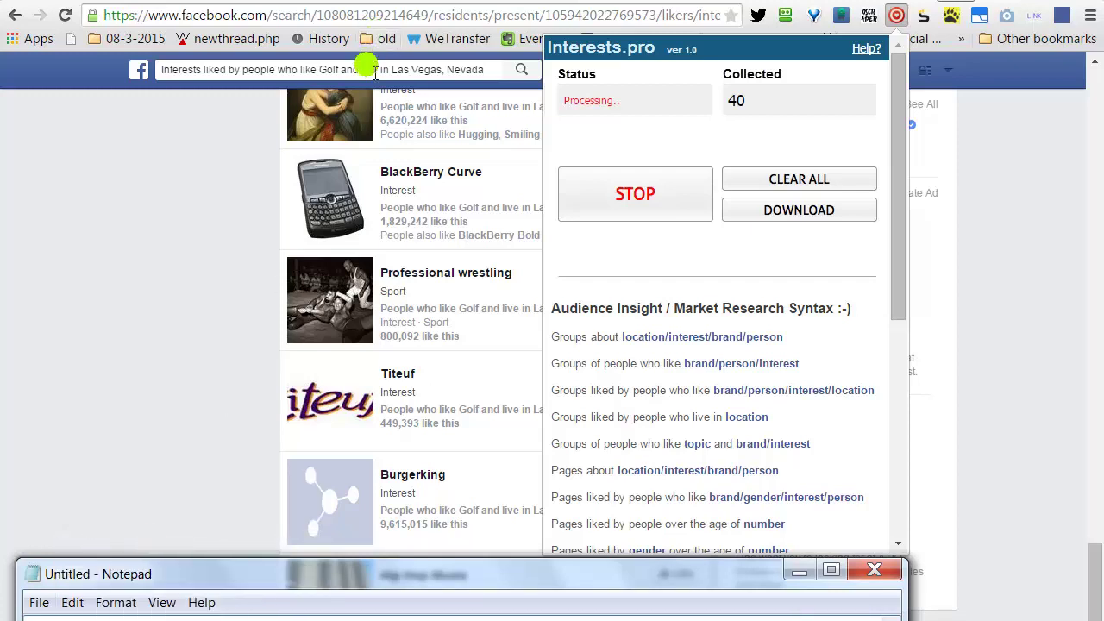
pyautogui.click(375, 72)
pyautogui.hotkey('ctrl', '-')
pyautogui.hotkey('ctrl', 'v')
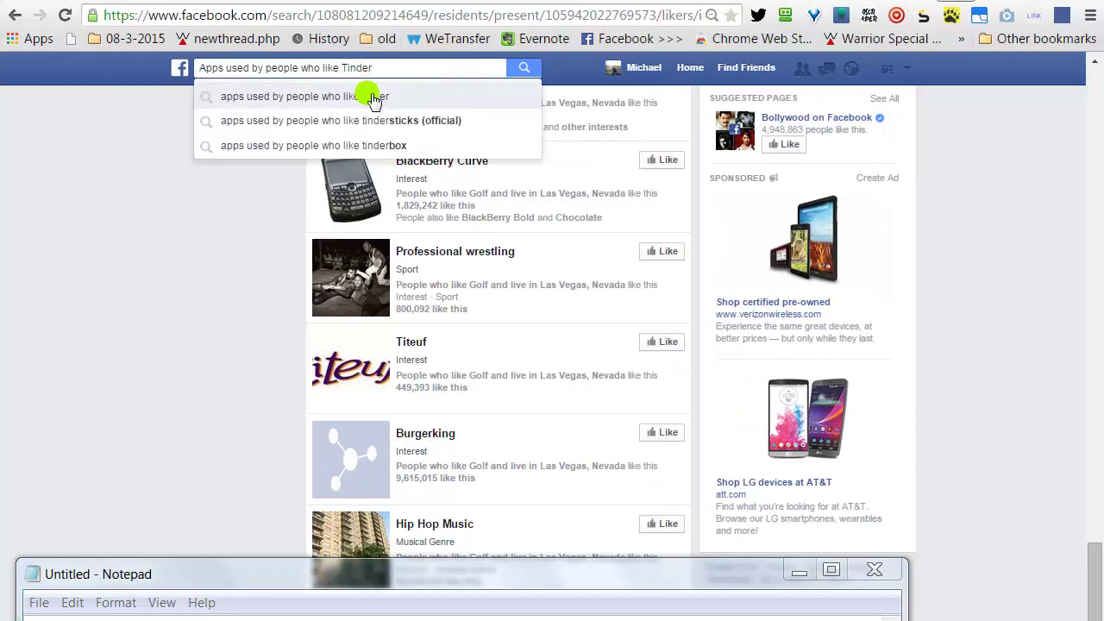
pyautogui.click(368, 96)
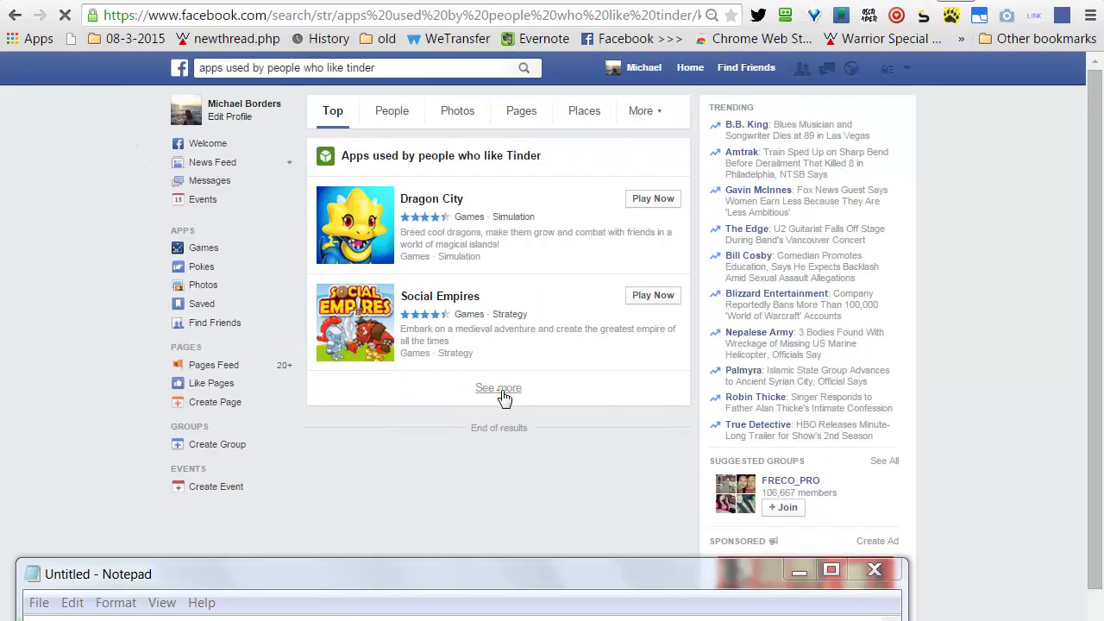
# - Show the full list of apps used by people who like Tinder and start collecting them with Interests.pro
pyautogui.click(517, 397)
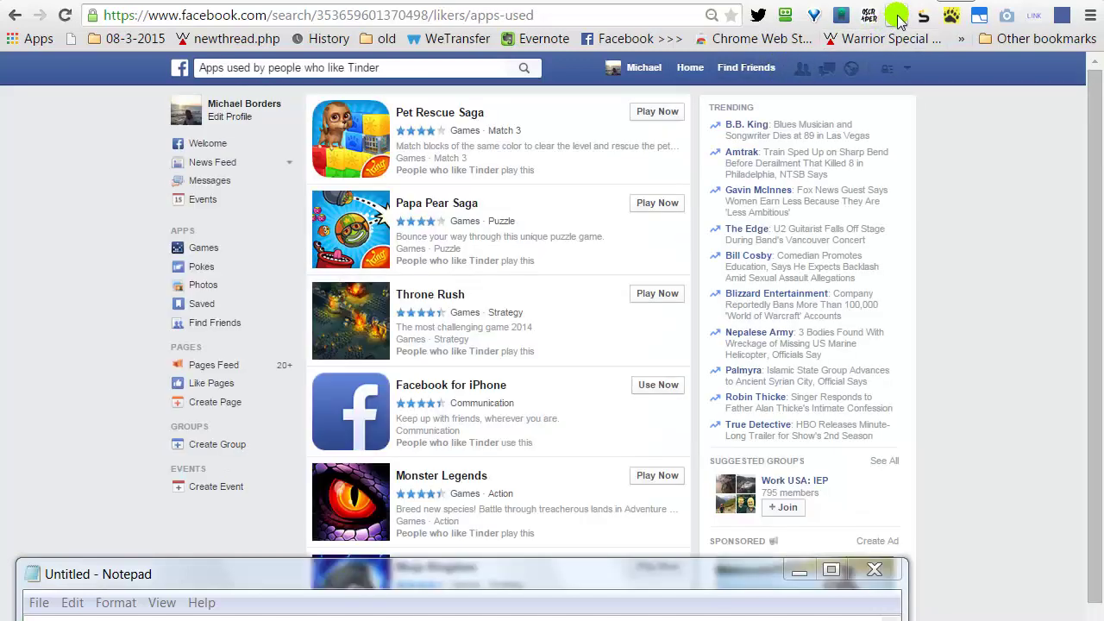
pyautogui.click(897, 16)
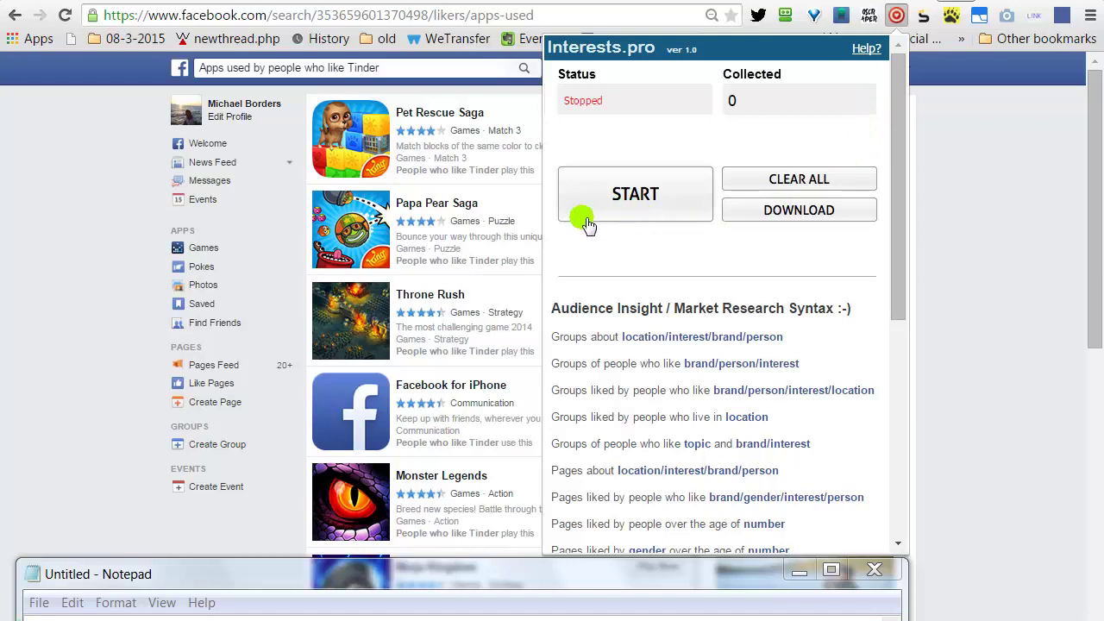
pyautogui.click(670, 197)
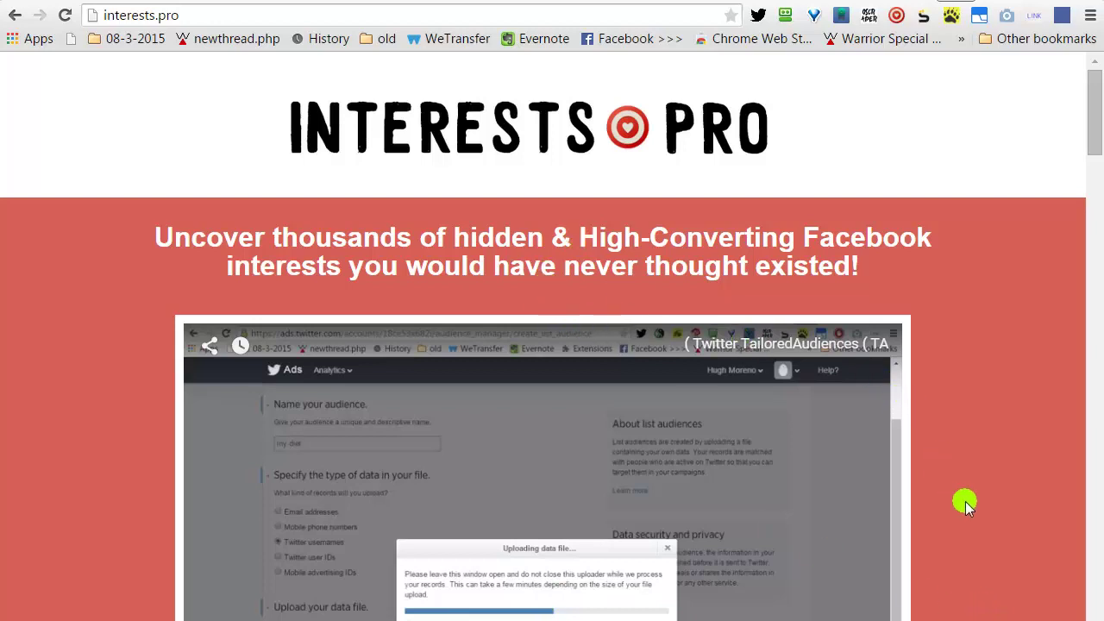
# - Examine the three-step Search, Extract and Paste overview on the interests.pro website
pyautogui.scroll(-7, 942, 461)
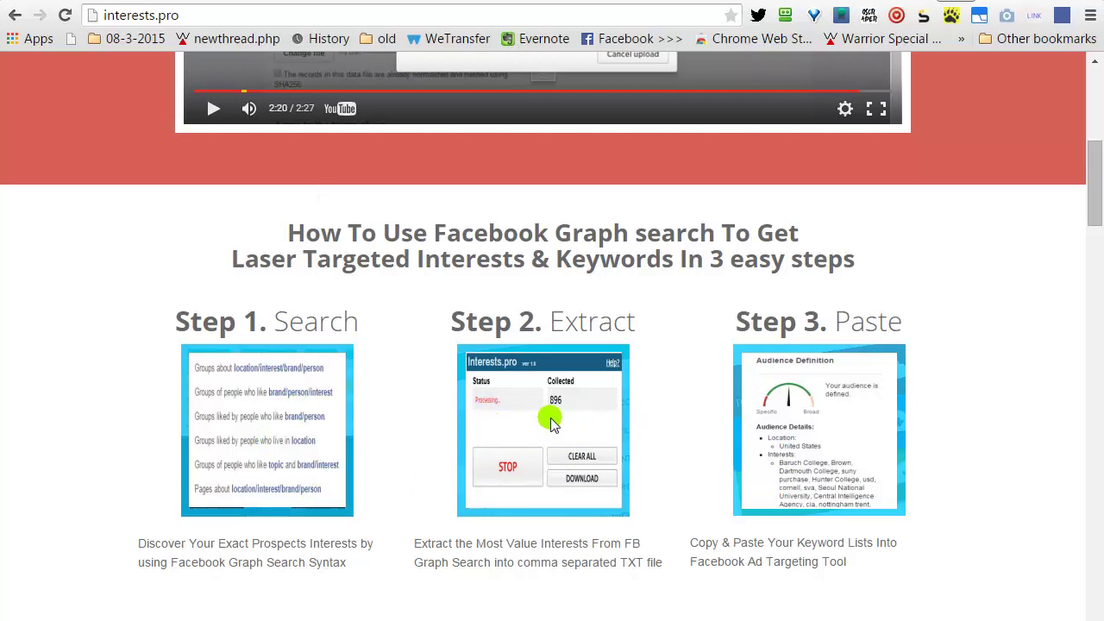
# - Review the interests.pro sales page from the three-step overview through the example queries and product description to the guarantee and pricing
pyautogui.scroll(-1, 686, 425)
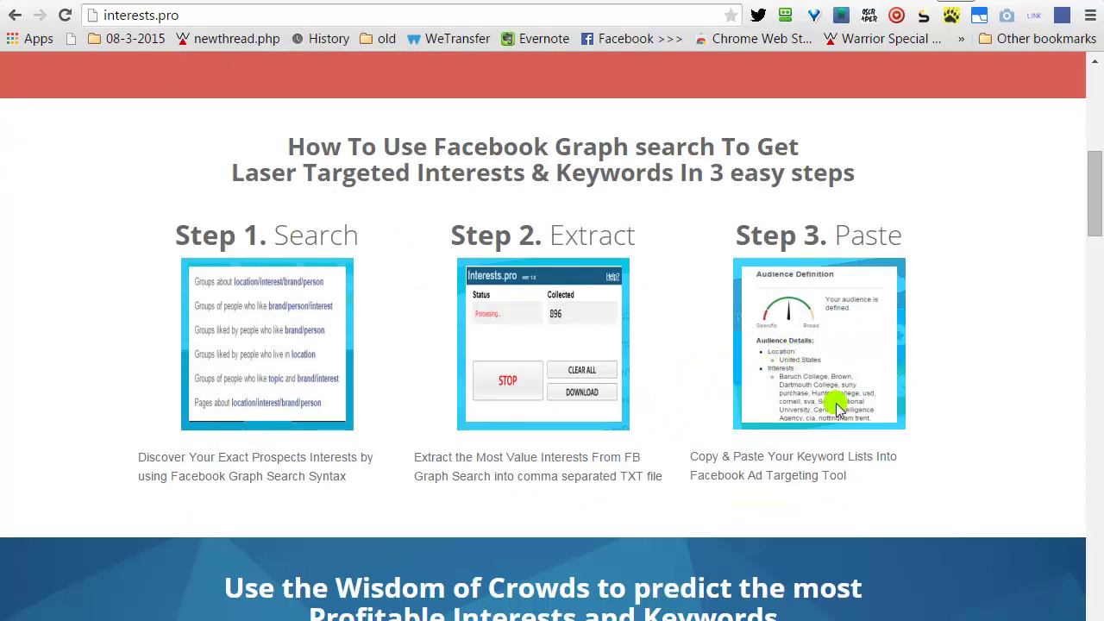
pyautogui.scroll(-4, 820, 433)
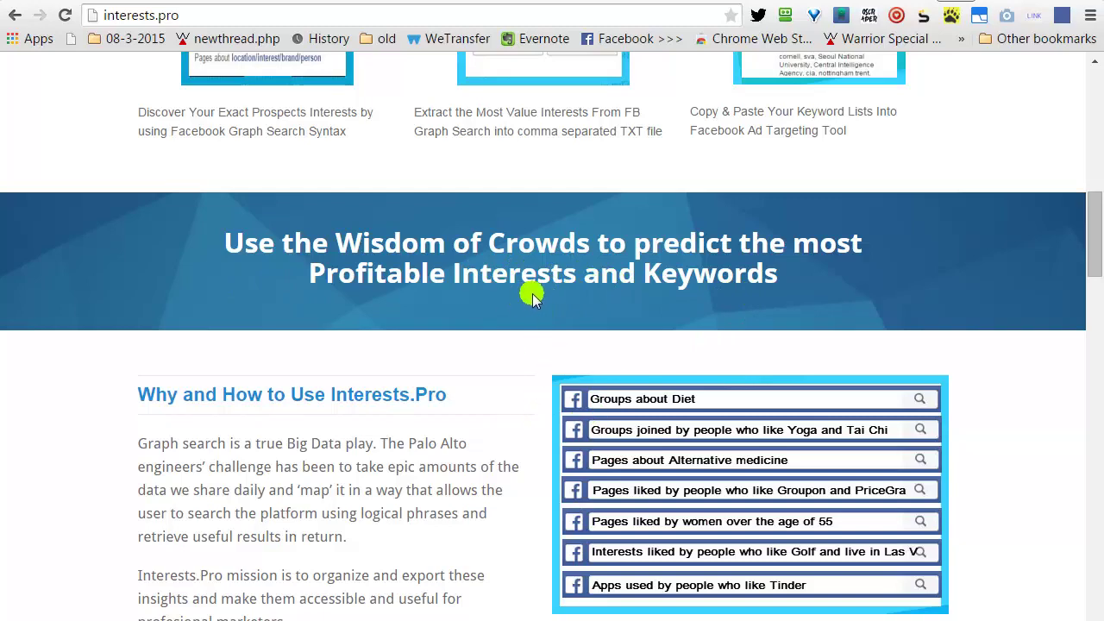
pyautogui.scroll(-3, 566, 443)
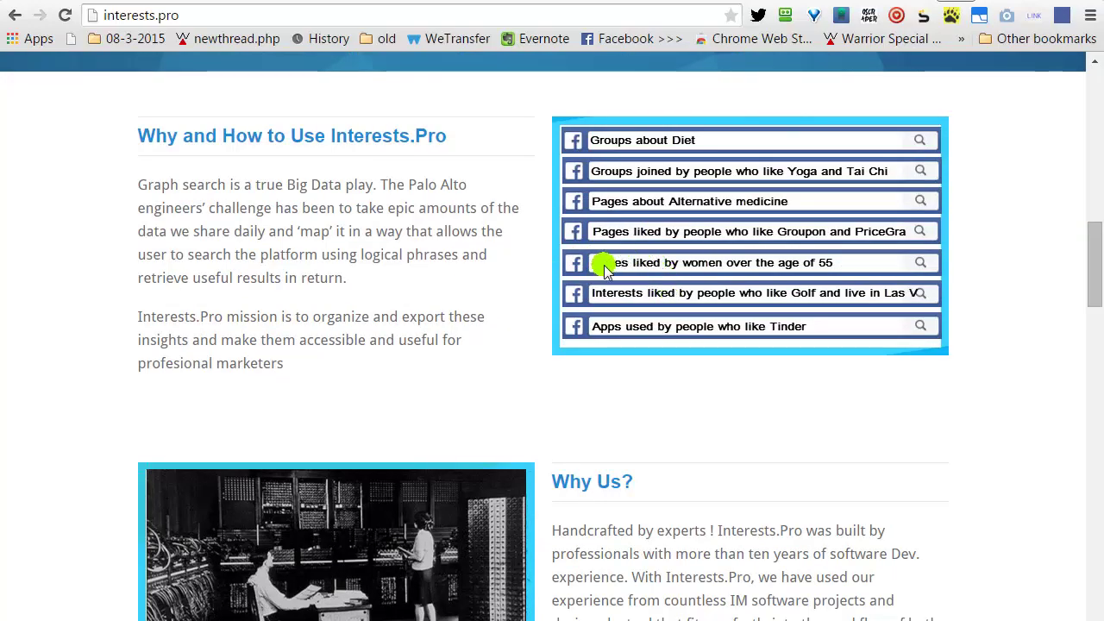
pyautogui.scroll(-7, 658, 374)
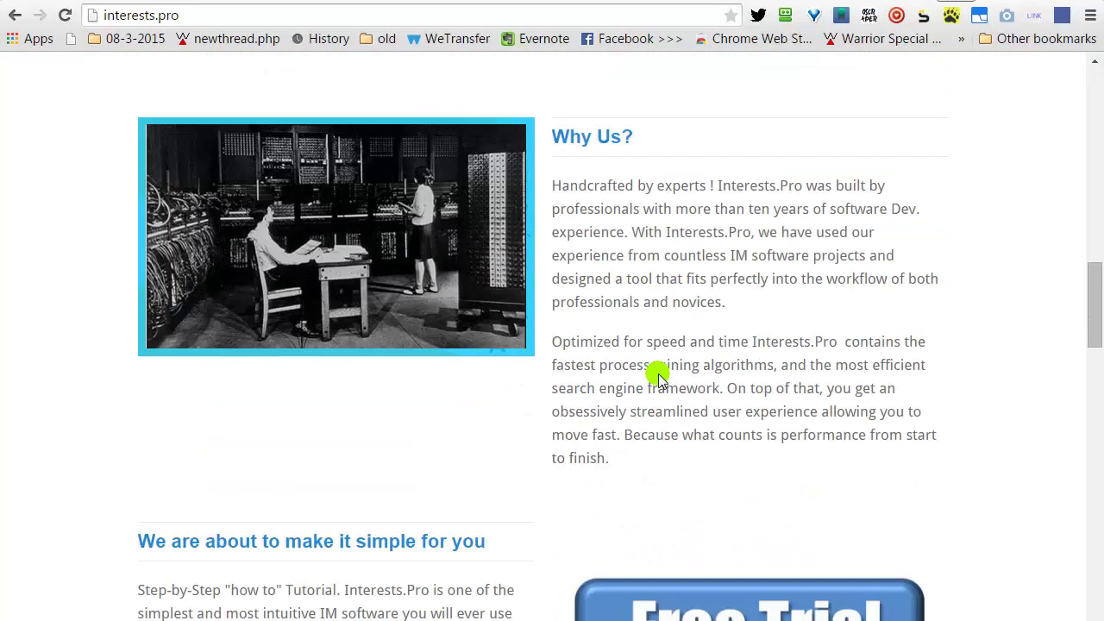
pyautogui.scroll(-13, 658, 375)
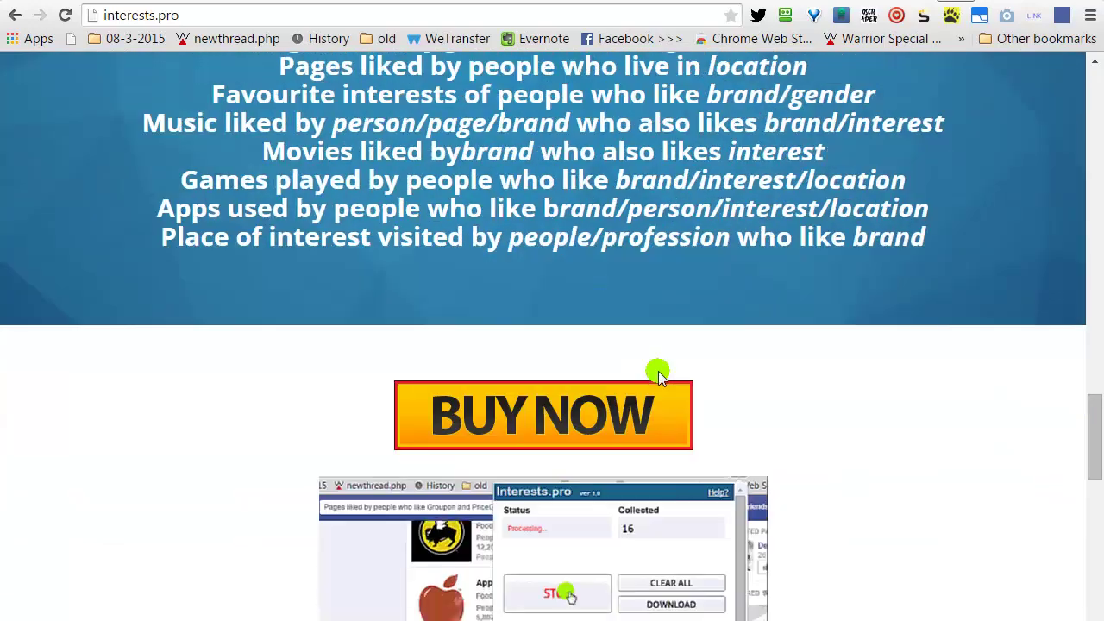
pyautogui.scroll(-15, 658, 372)
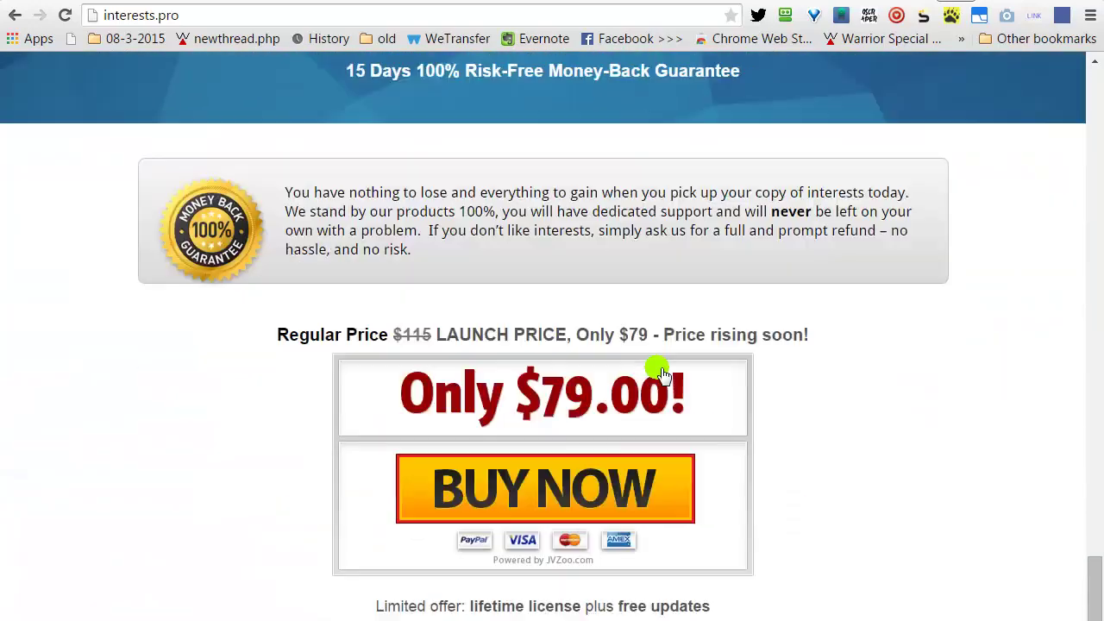
# - Read the Frequently Asked Questions on fees, support, updates, multi-computer installation and refunds down to the end of the page
pyautogui.scroll(-5, 658, 371)
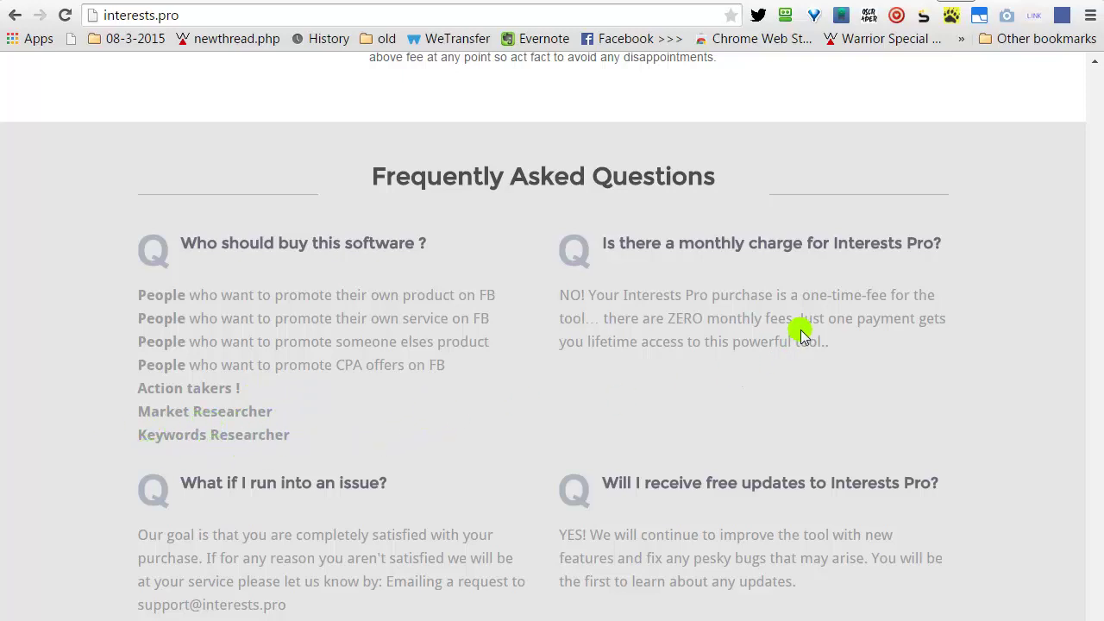
pyautogui.scroll(-1, 798, 331)
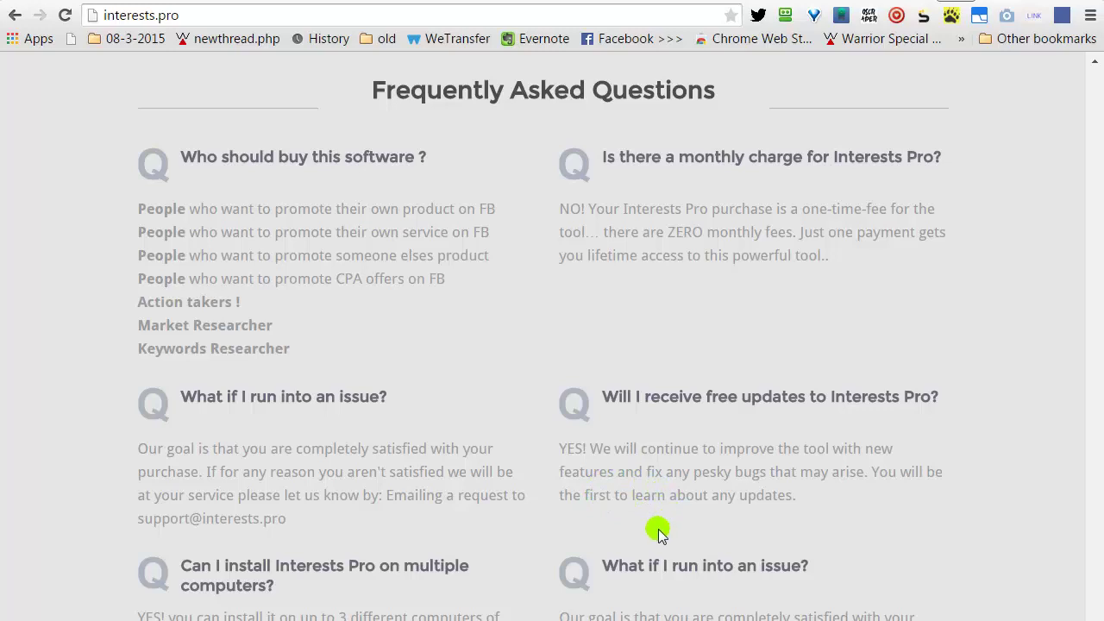
pyautogui.scroll(-1, 662, 521)
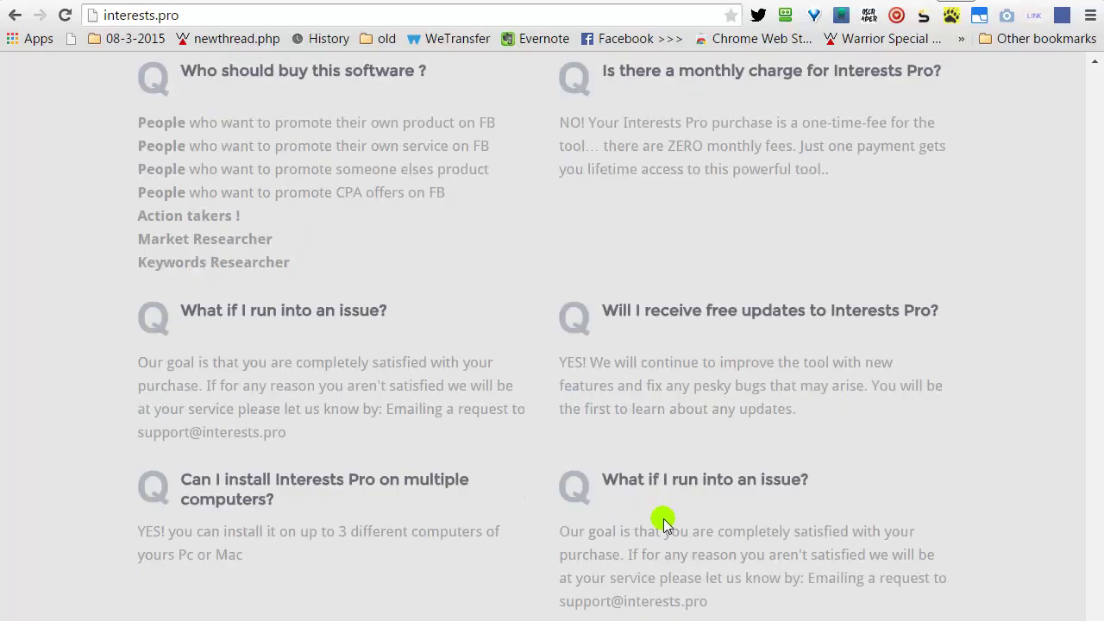
pyautogui.scroll(-2, 663, 520)
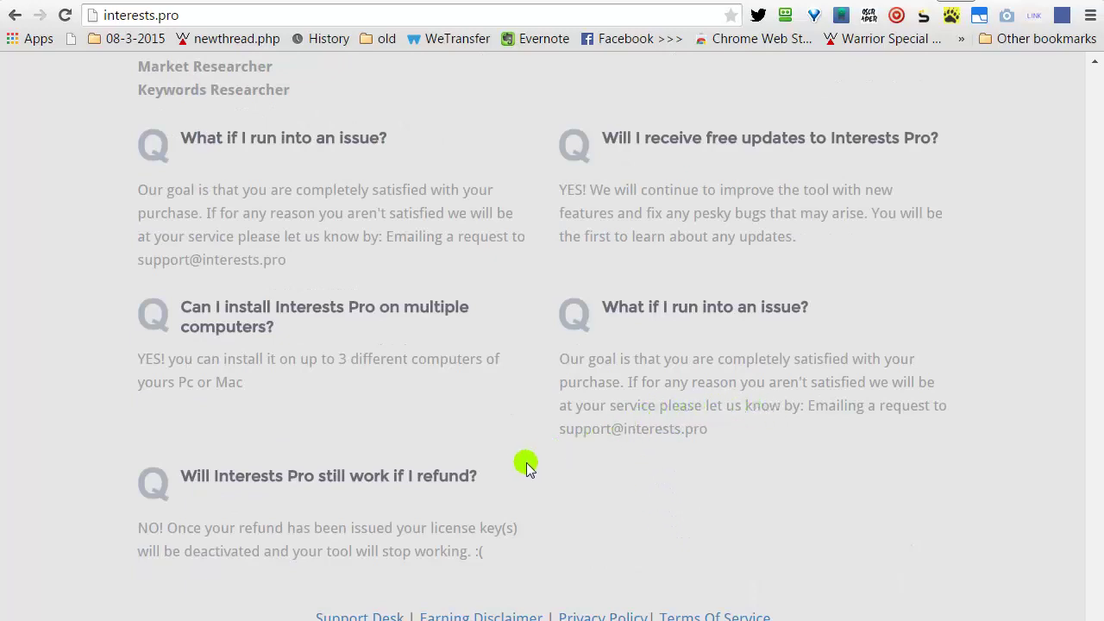
pyautogui.scroll(-1, 540, 437)
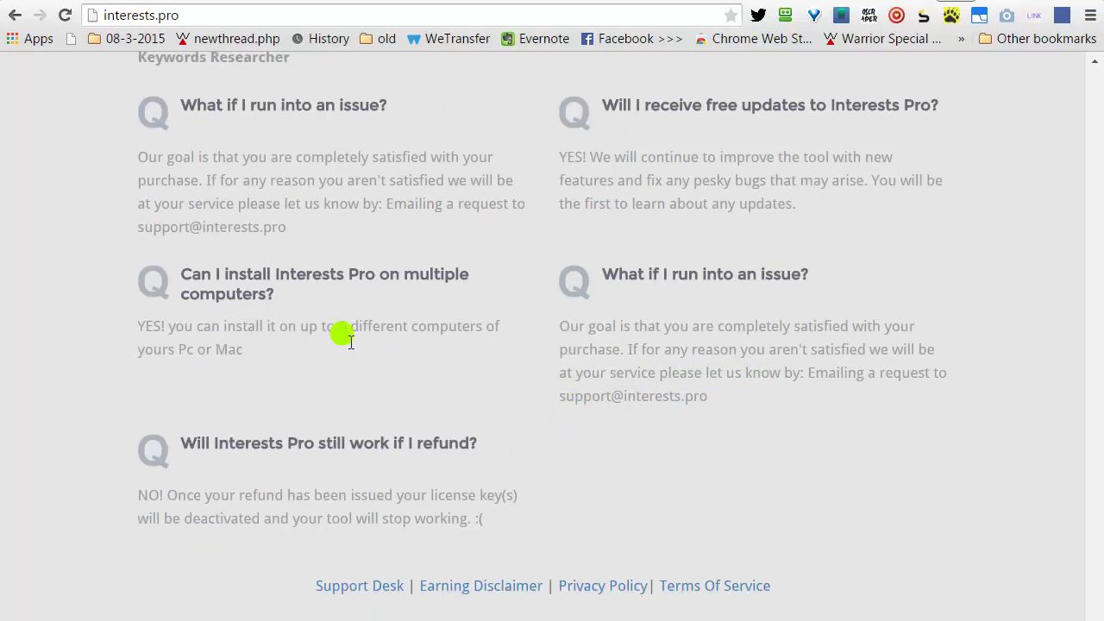